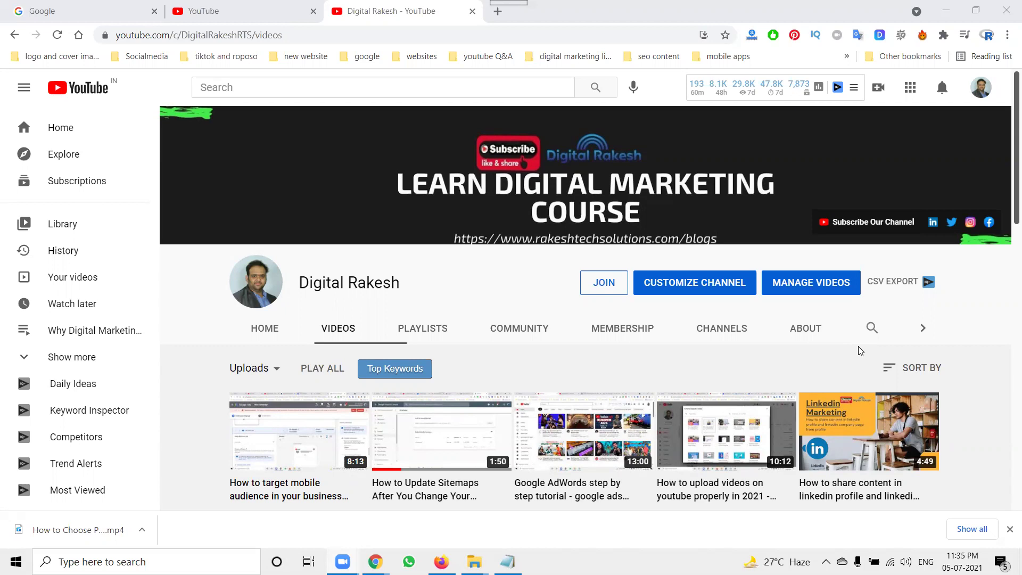
Open the GoDaddy website in a new browser tab
click(498, 12)
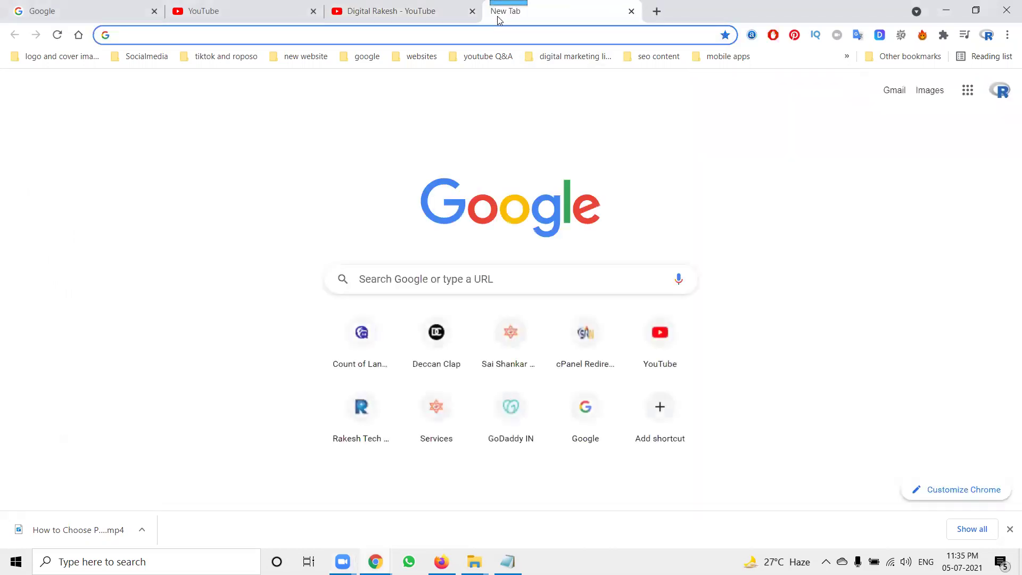
text(goda)
key(Return)
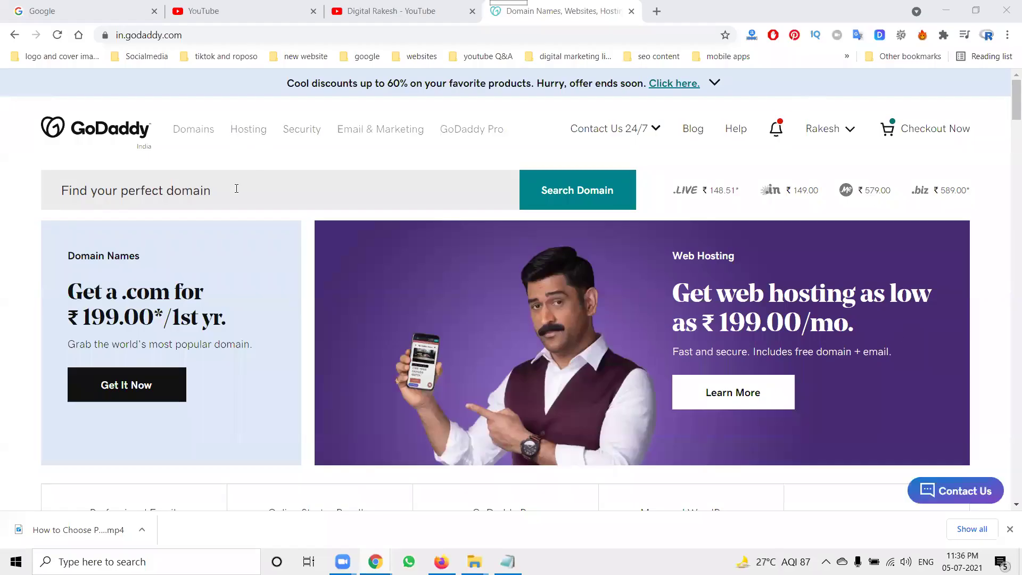
Search GoDaddy for the domain myraswimmingpool.com
click(236, 188)
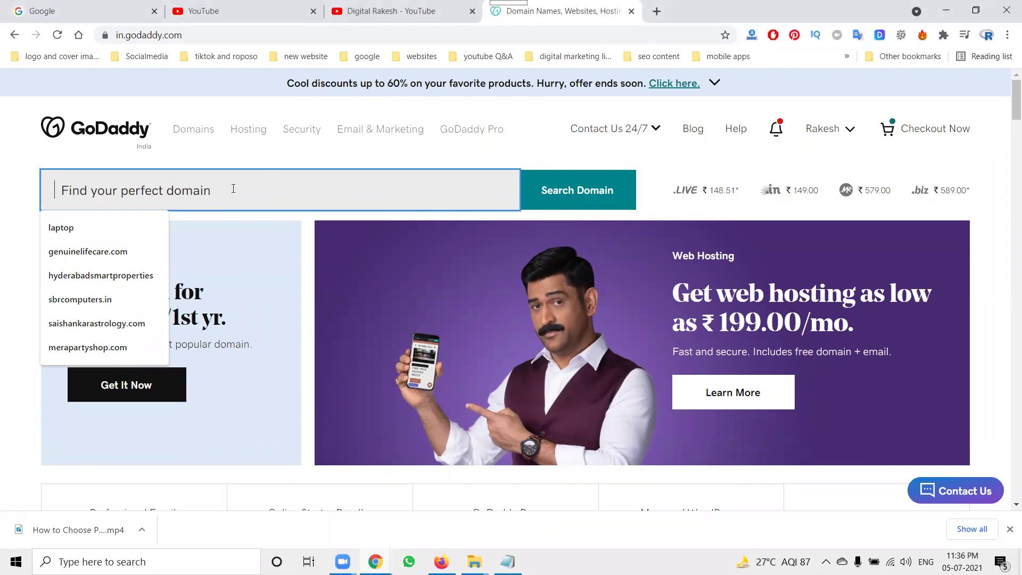
text(myraswimmingpool.com)
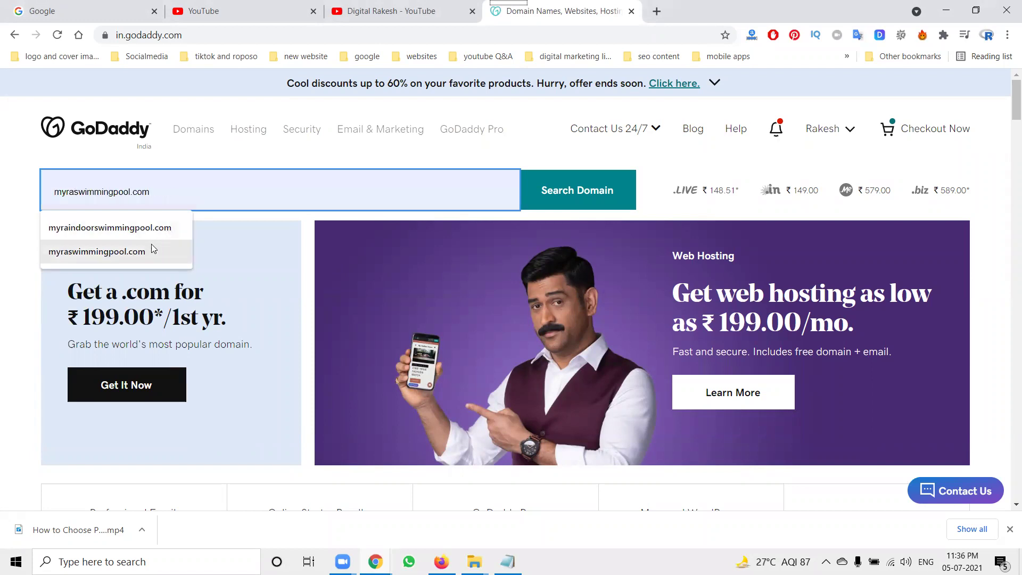
click(148, 248)
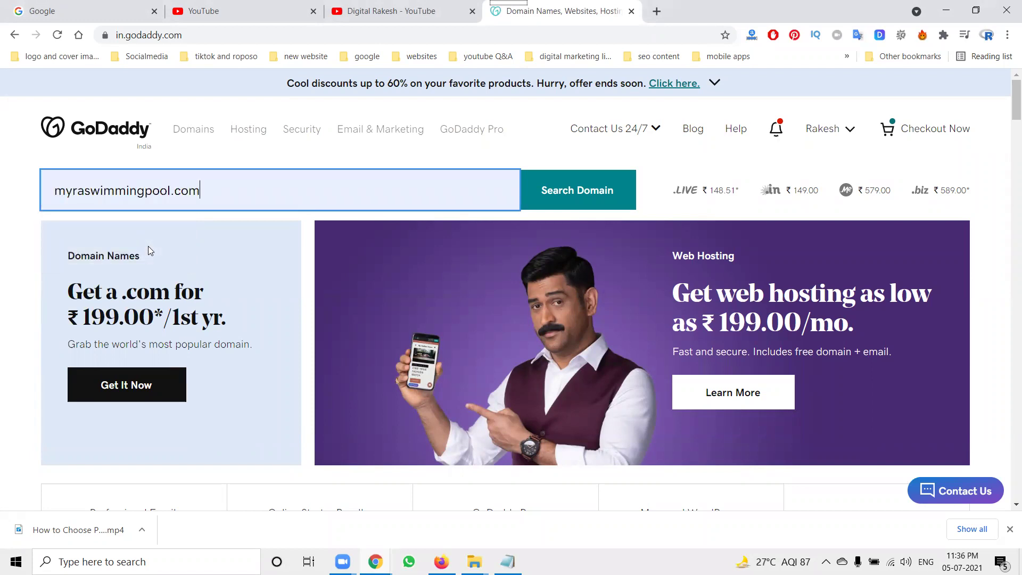
click(549, 195)
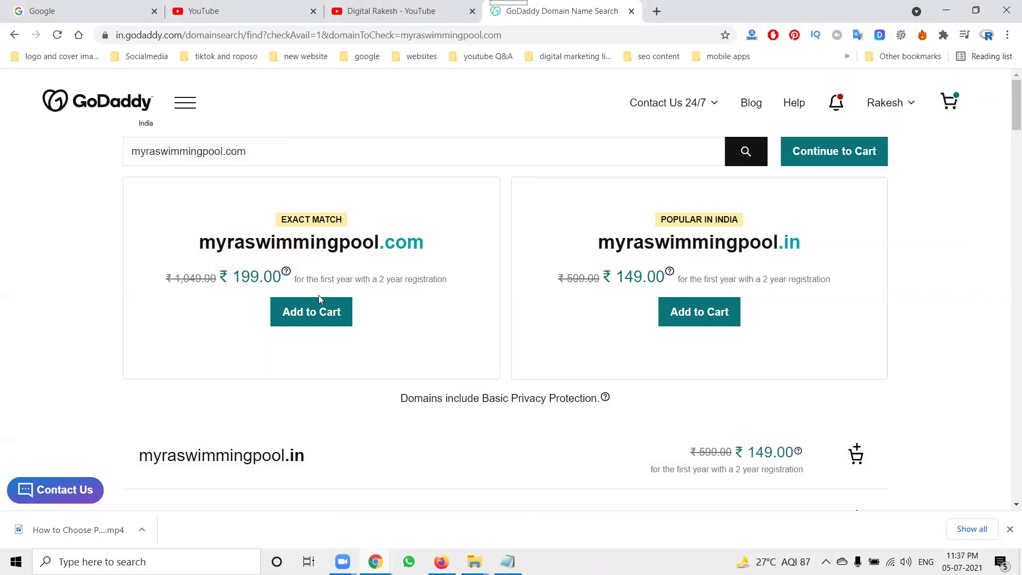
Add myraswimmingpool.com to the basket and continue towards the cart
click(307, 318)
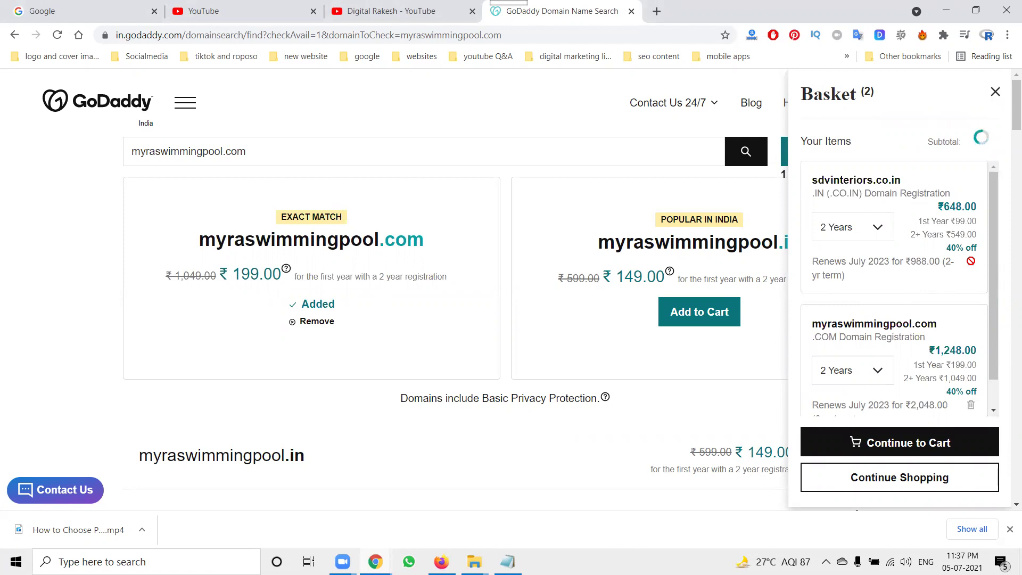
click(929, 444)
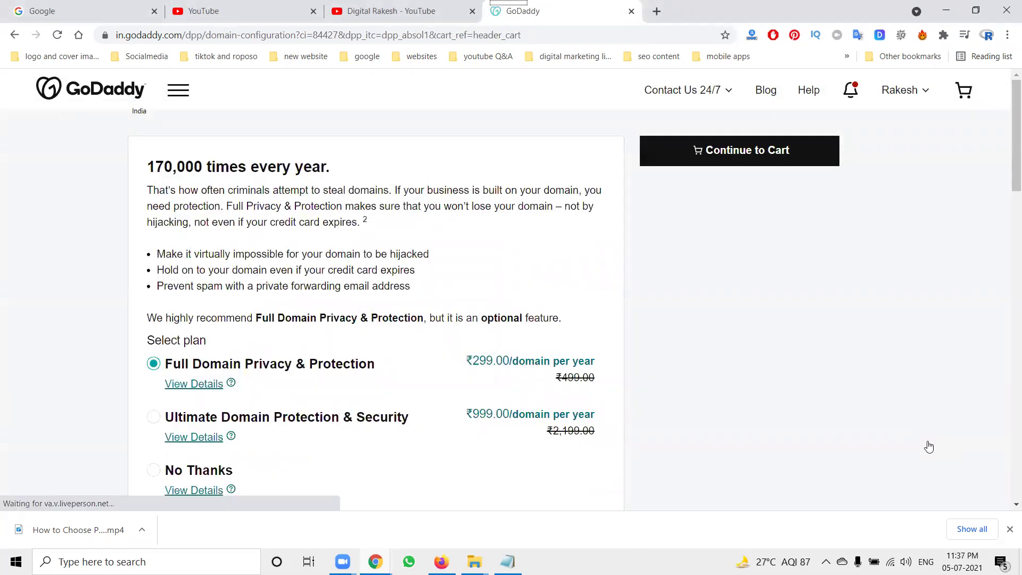
Deselect the free website offer and choose No Thanks for the matching professional email
scroll(319, 414, down, 3)
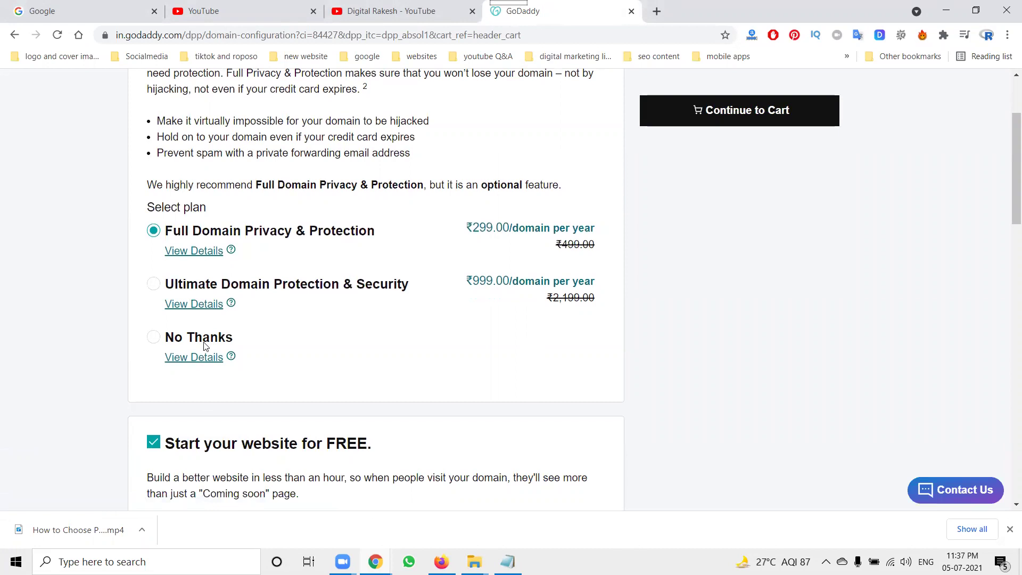
scroll(201, 348, down, 1)
click(151, 377)
scroll(150, 376, down, 2)
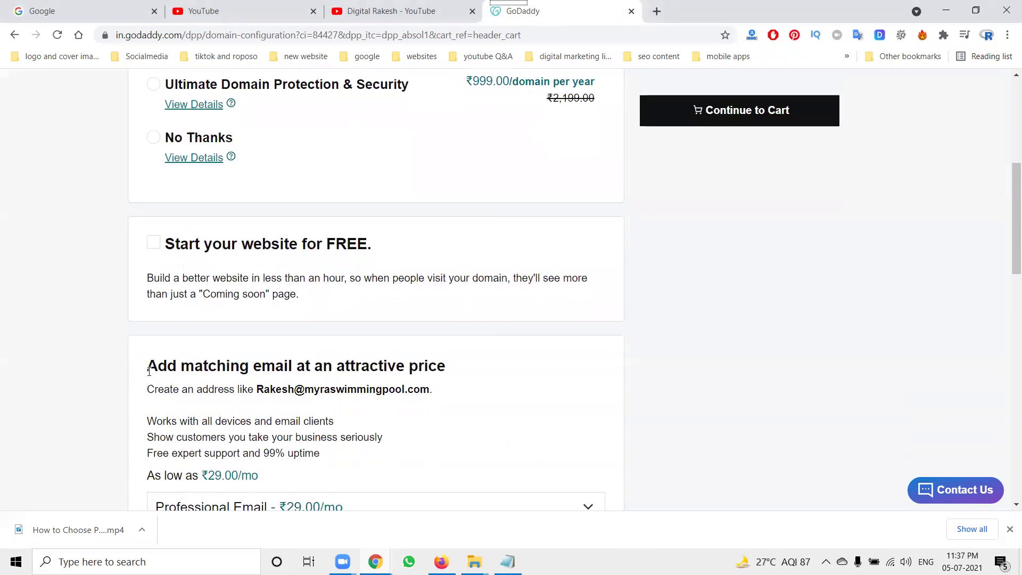
scroll(149, 371, down, 3)
click(208, 314)
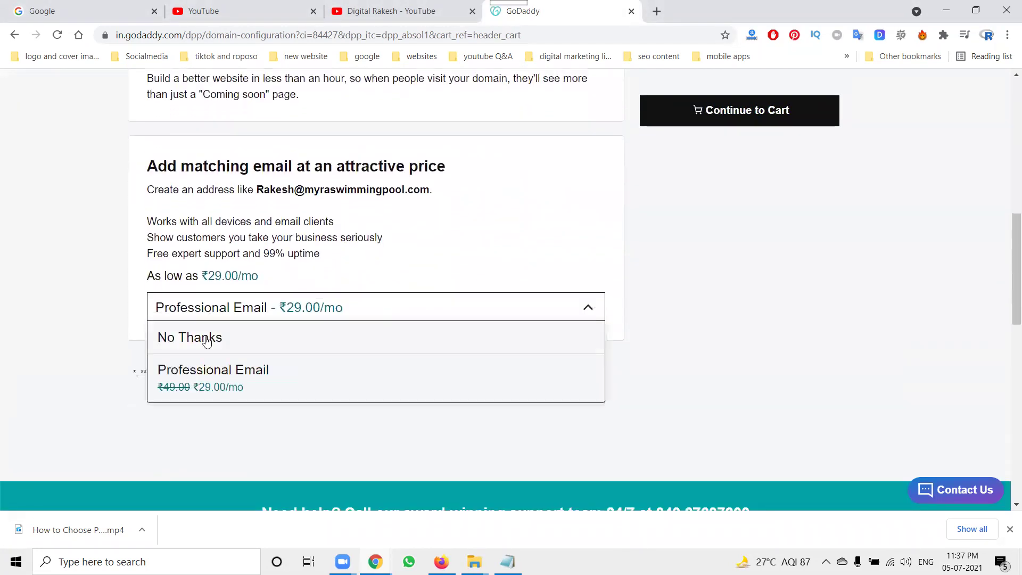
click(207, 339)
Choose No Thanks for the domain privacy and protection plan and continue to the cart
scroll(205, 337, up, 5)
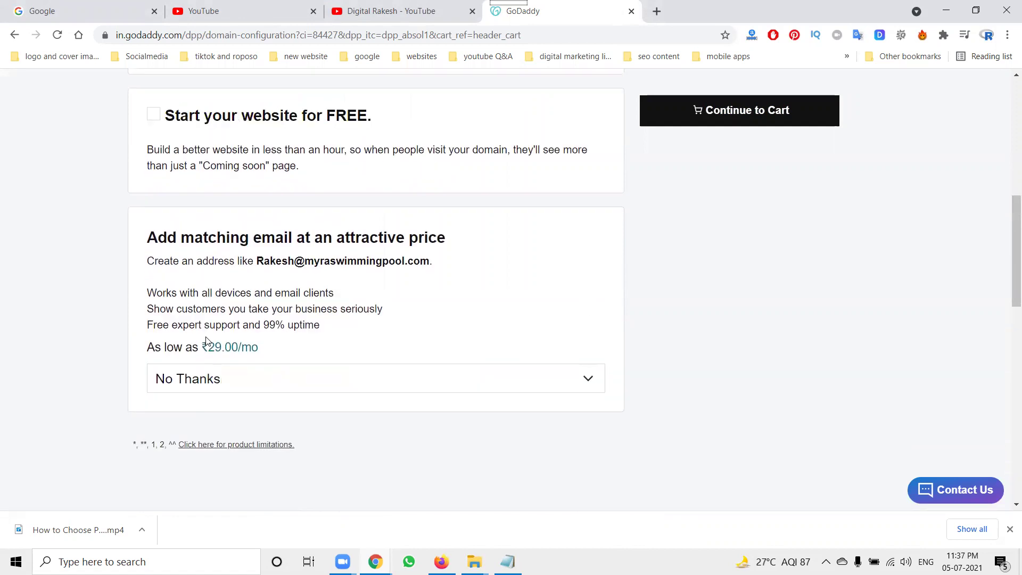
click(179, 273)
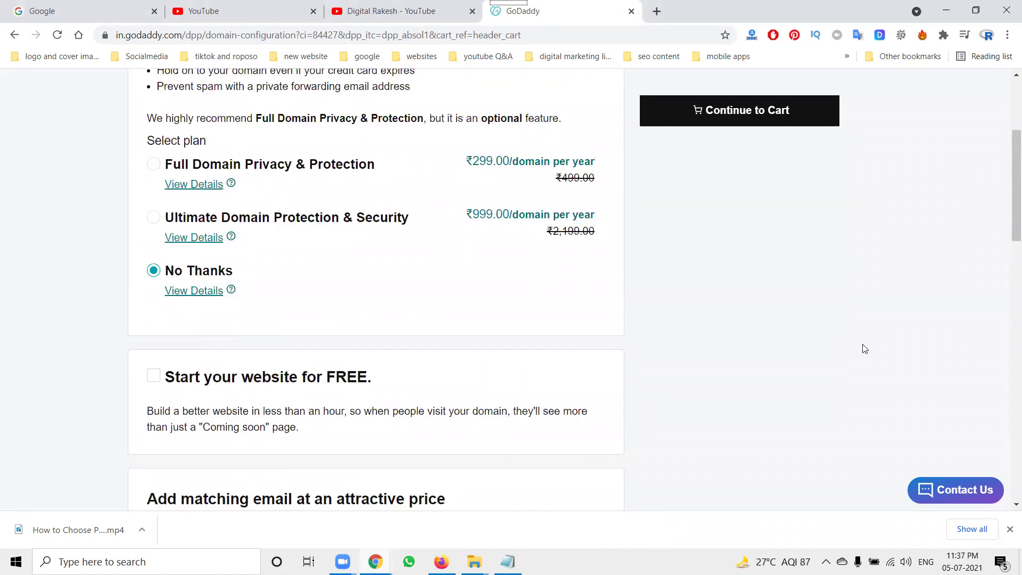
click(795, 127)
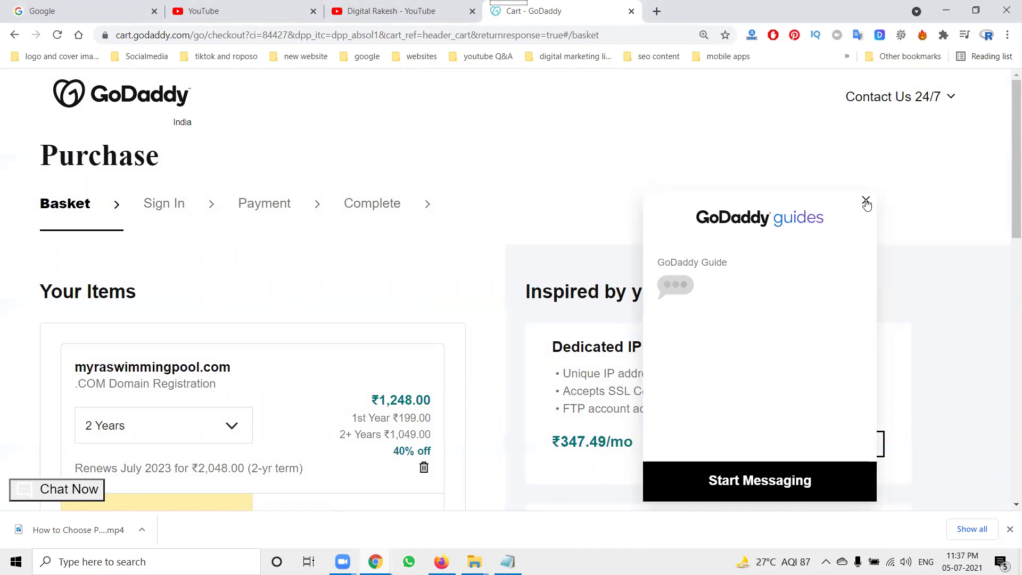
Dismiss the GoDaddy guides chat pop-up and remove sdvinteriors.co.in from the cart
click(867, 200)
scroll(871, 203, down, 7)
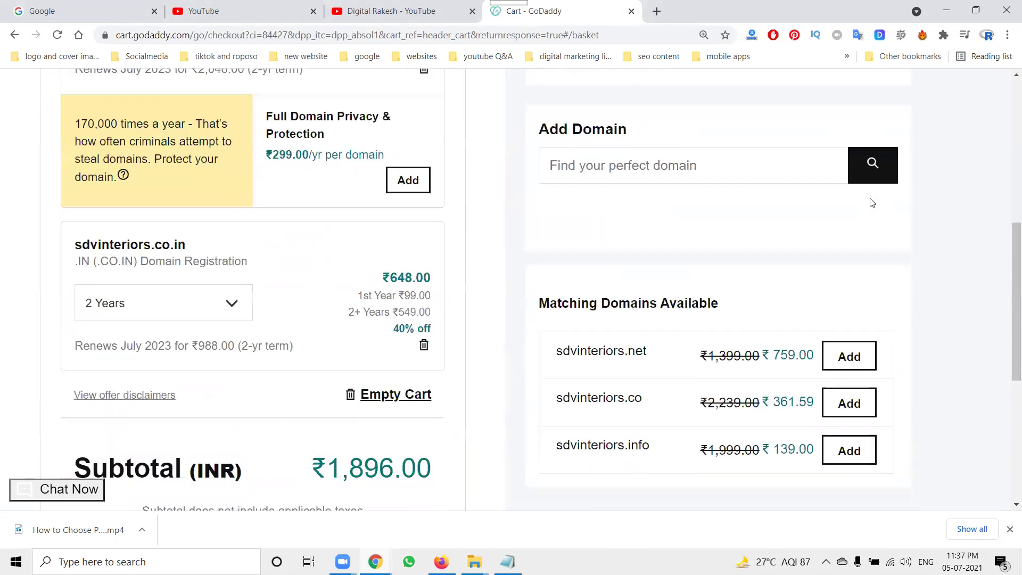
click(424, 345)
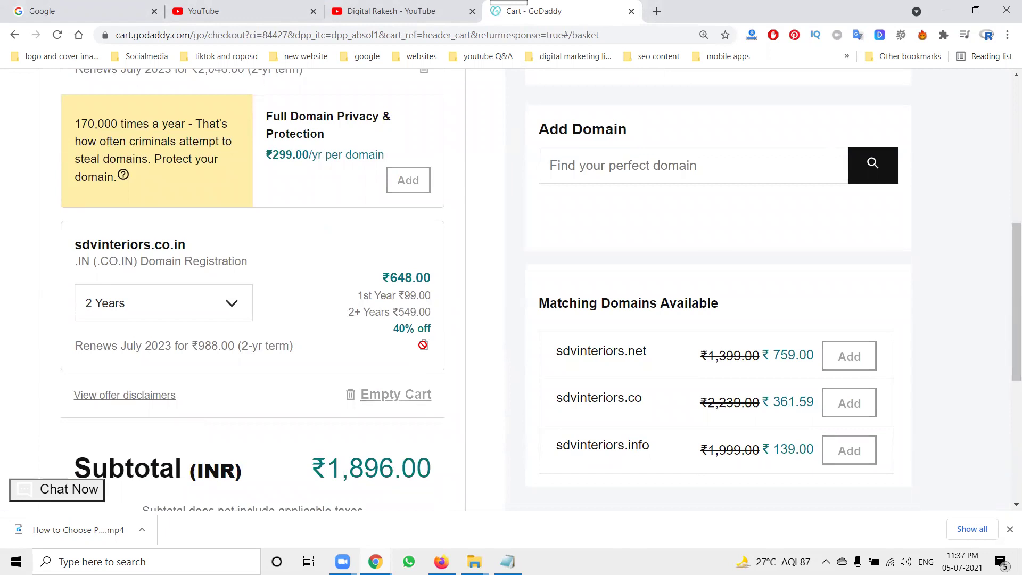
Set the registration term of myraswimmingpool.com to 1 Year in the cart
scroll(424, 343, up, 3)
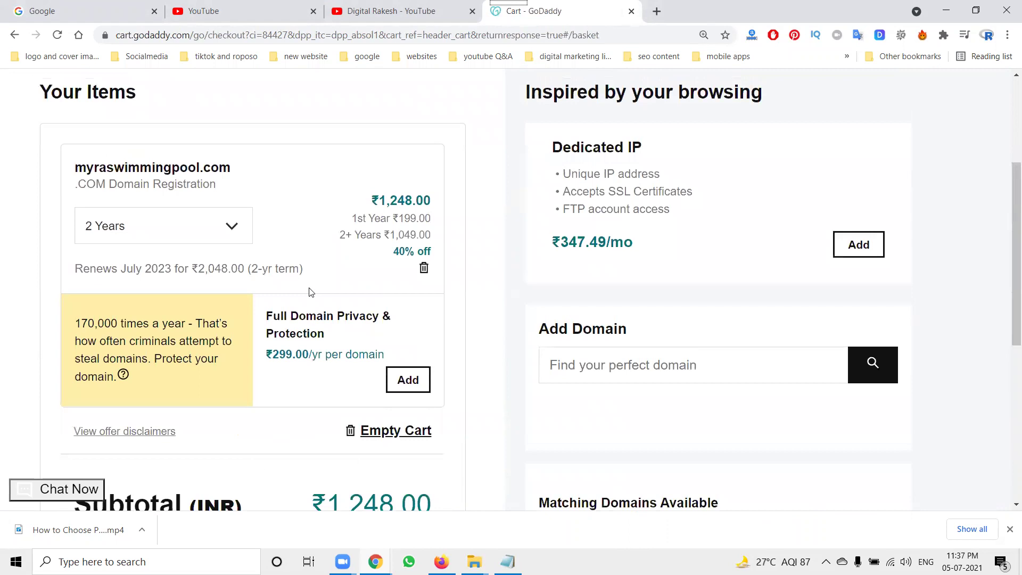
click(229, 227)
click(176, 263)
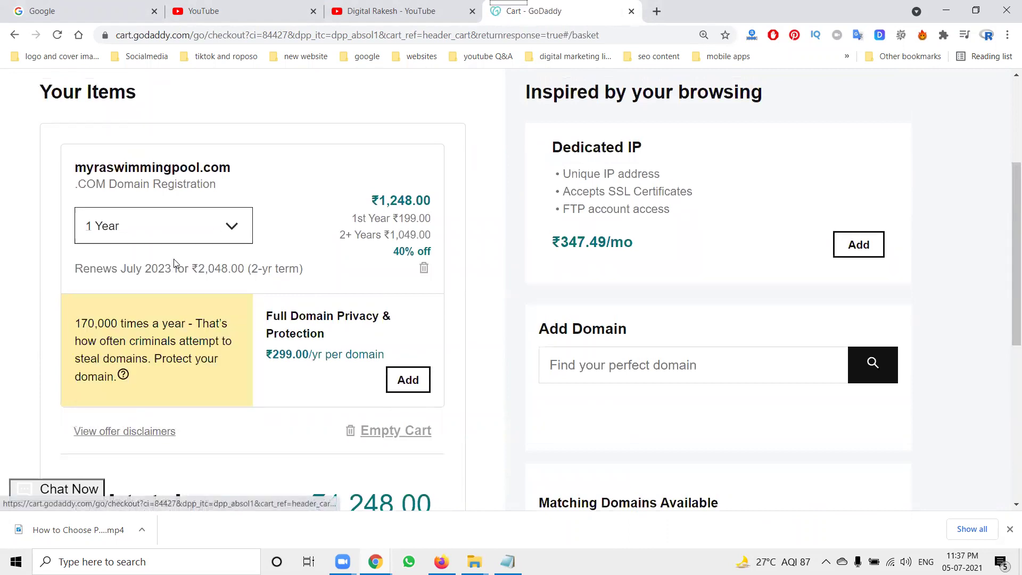
Continue to checkout and choose Net Banking as the payment method
scroll(904, 274, down, 2)
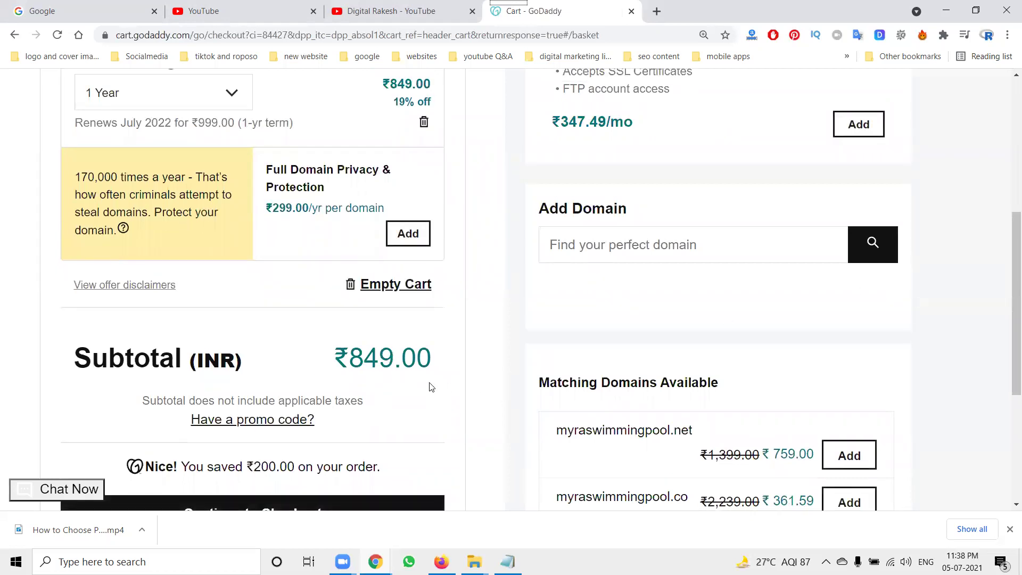
scroll(392, 363, down, 1)
scroll(392, 363, down, 2)
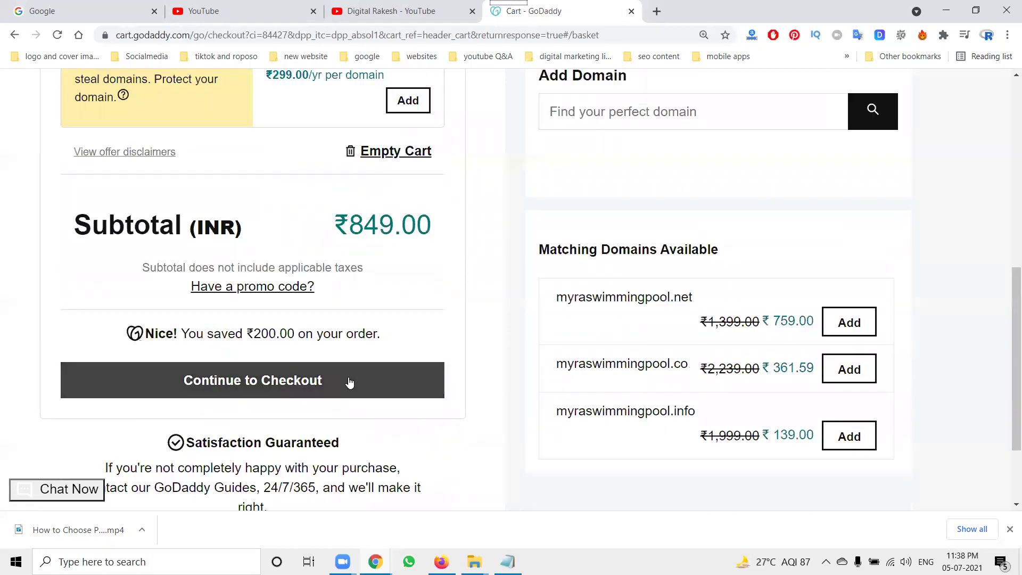
click(348, 377)
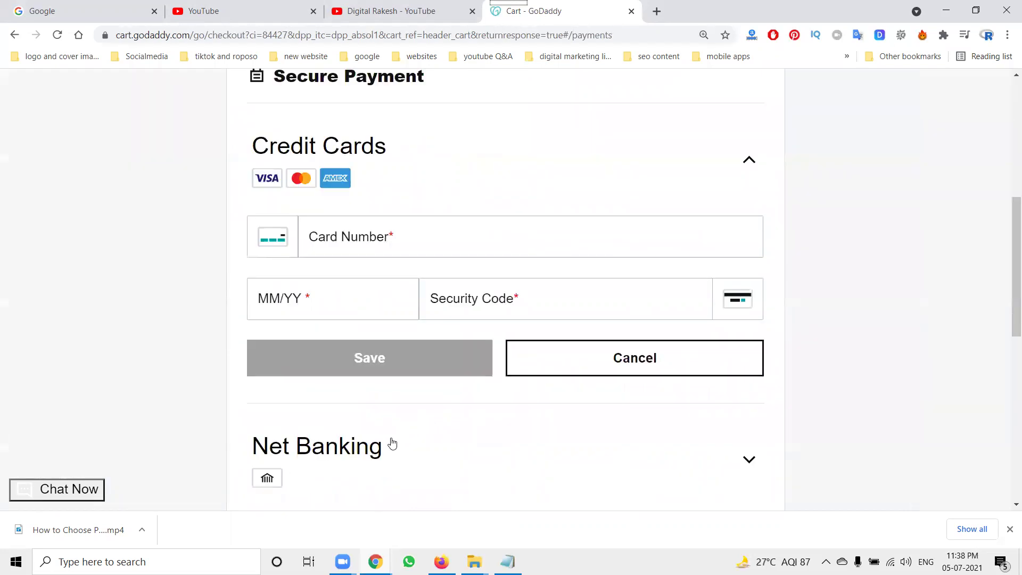
click(390, 444)
click(401, 380)
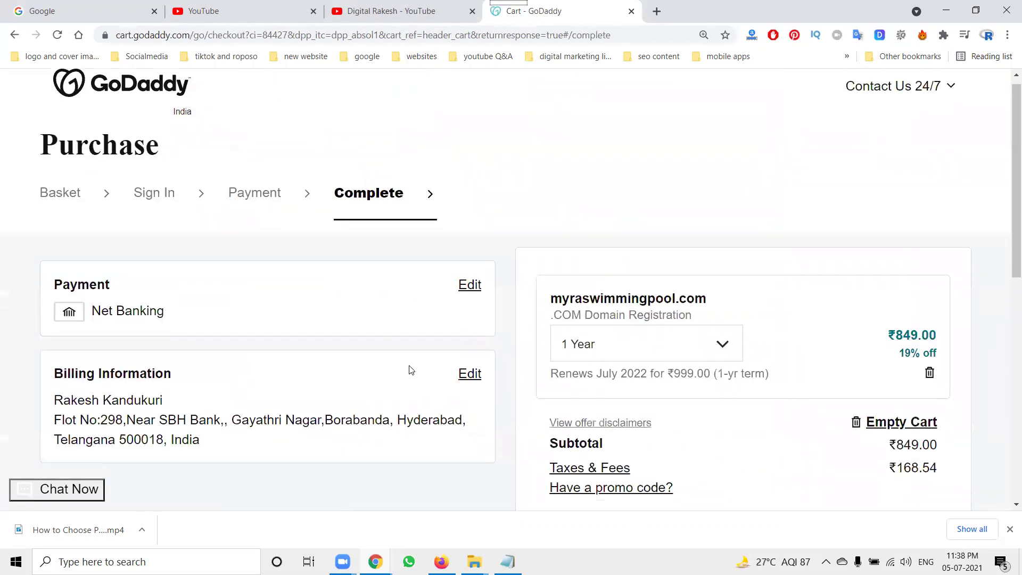
Turn off auto-renewal for all products on the order and set the myraswimmingpool.com term to 2 Years
scroll(411, 369, down, 3)
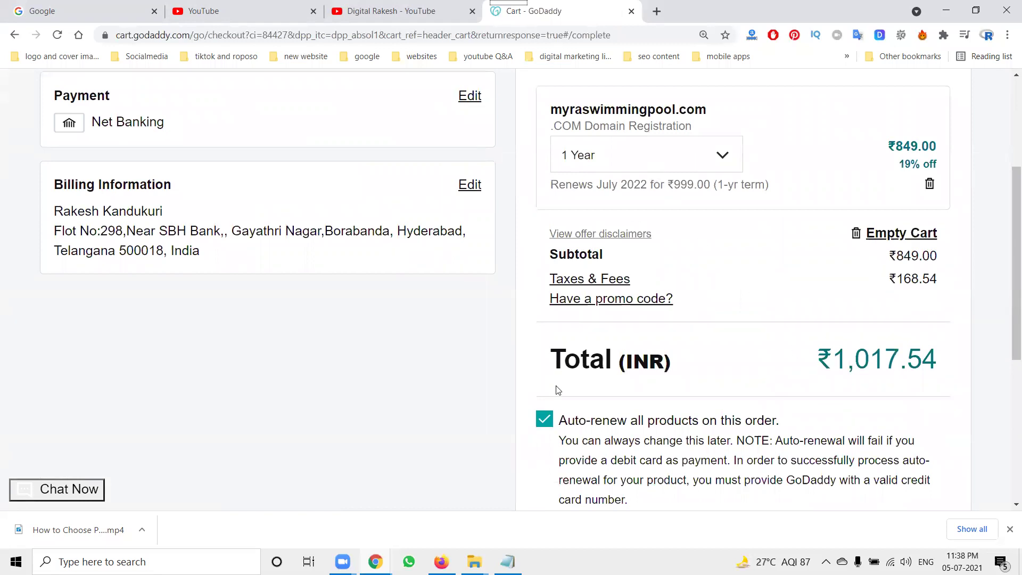
click(545, 420)
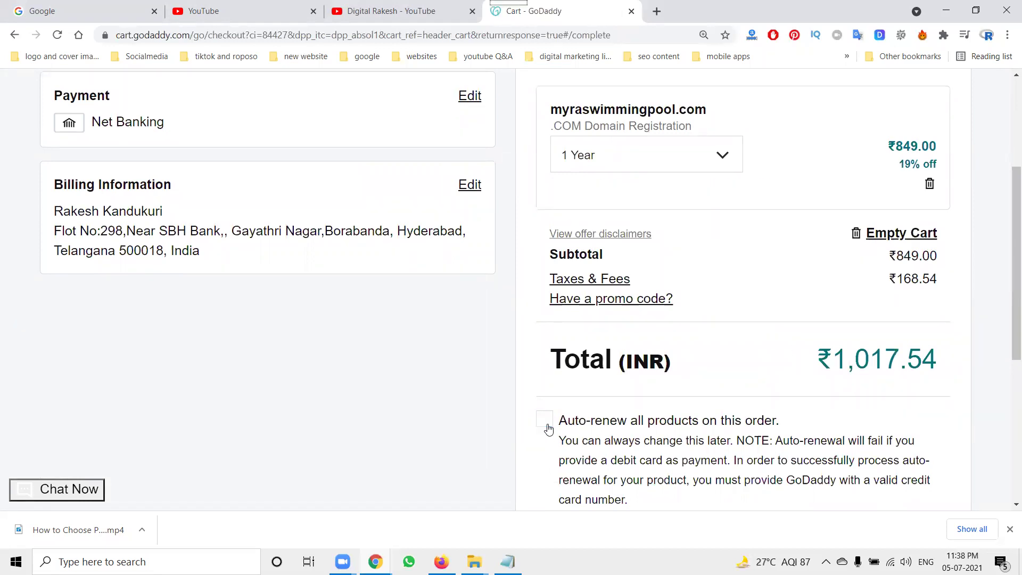
scroll(599, 382, up, 1)
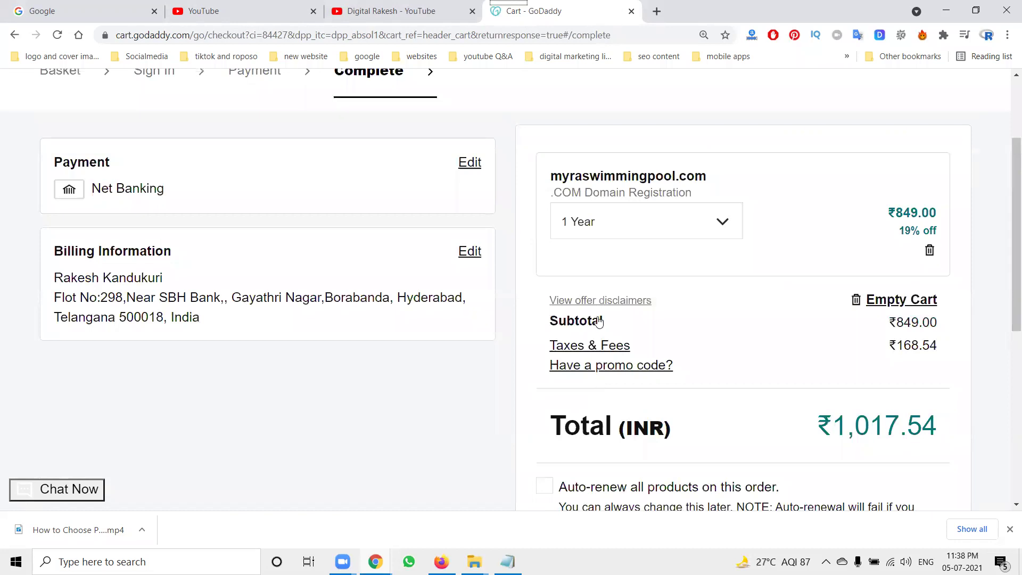
click(598, 234)
click(583, 304)
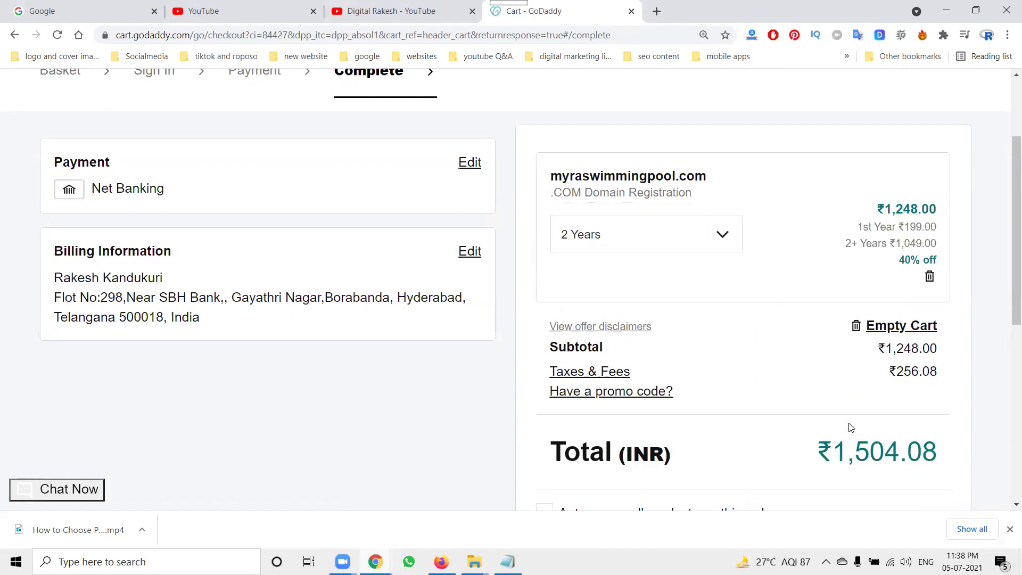
Open the Windows Calculator and compute 1018 × 2, minus 1500, to compare the one-year and two-year costs
key(super+r)
text(calc)
key(Return)
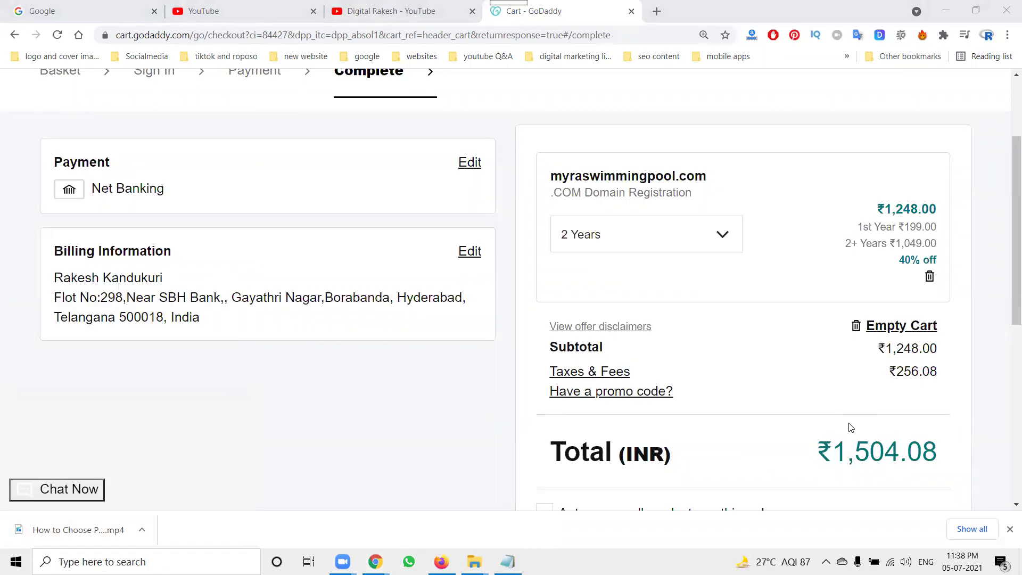
text(101)
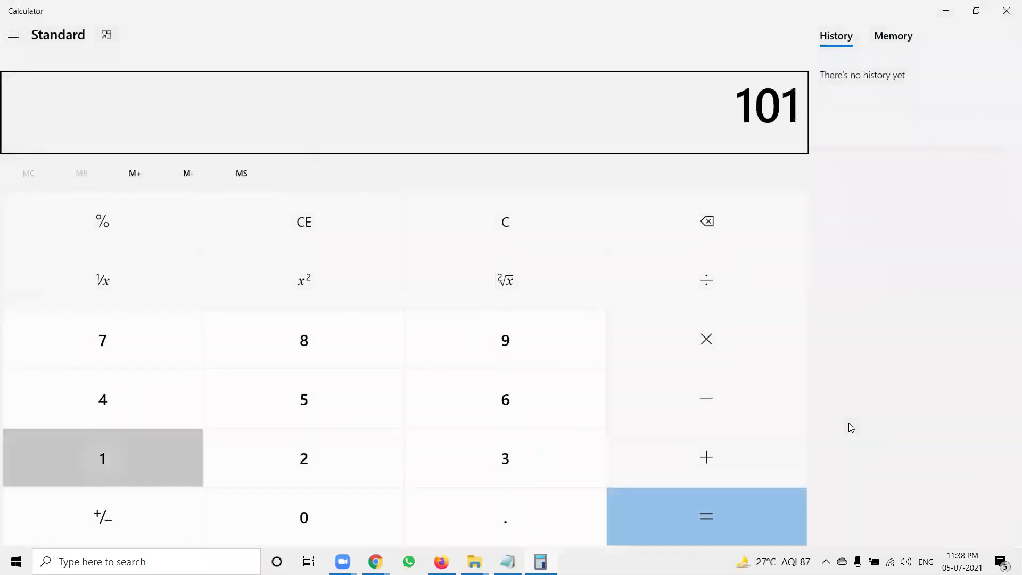
text(8*2)
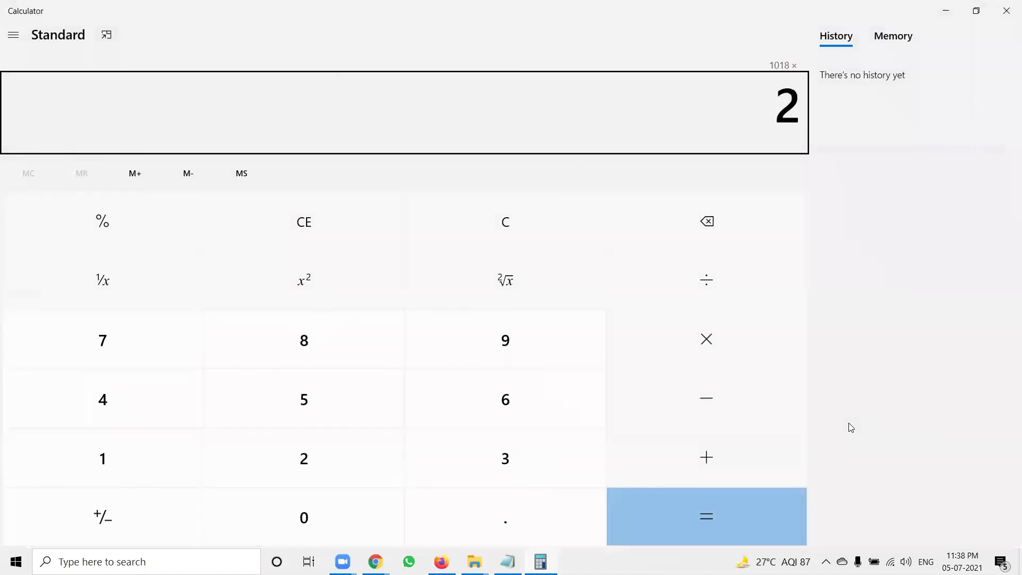
key(Return)
text(-1500)
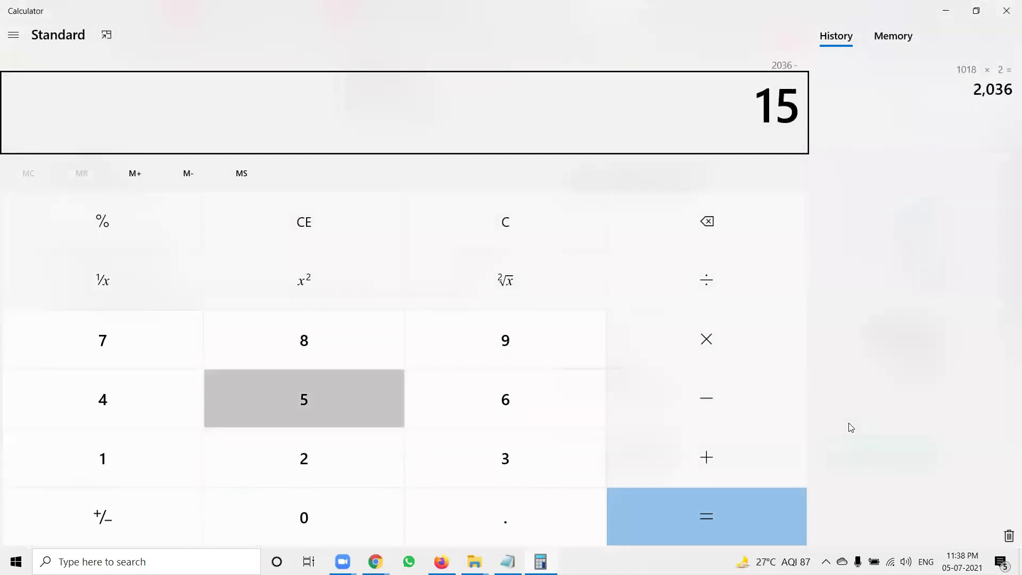
key(Return)
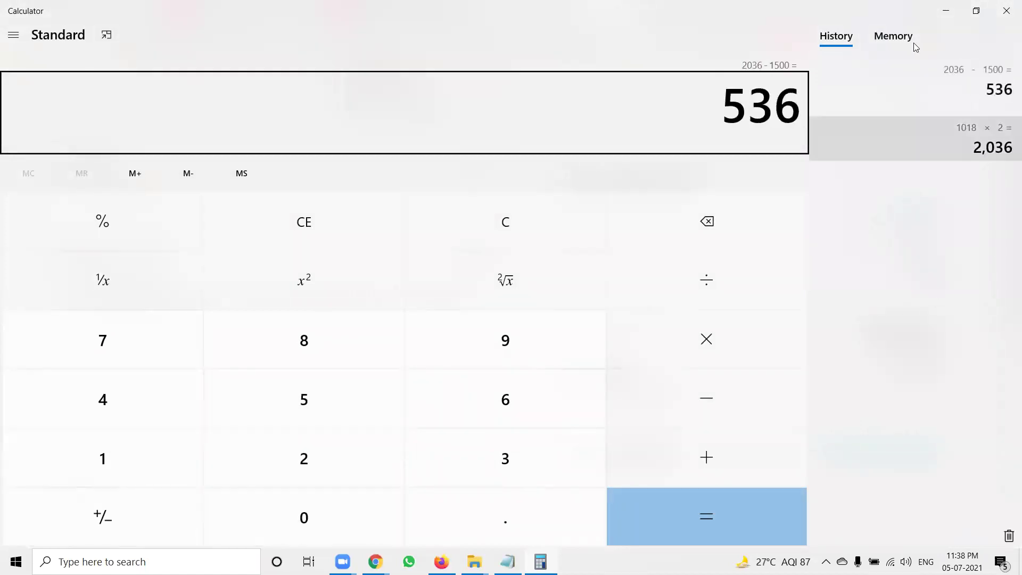
Return to the GoDaddy checkout and set the myraswimmingpool.com registration term to 3 Years
click(946, 11)
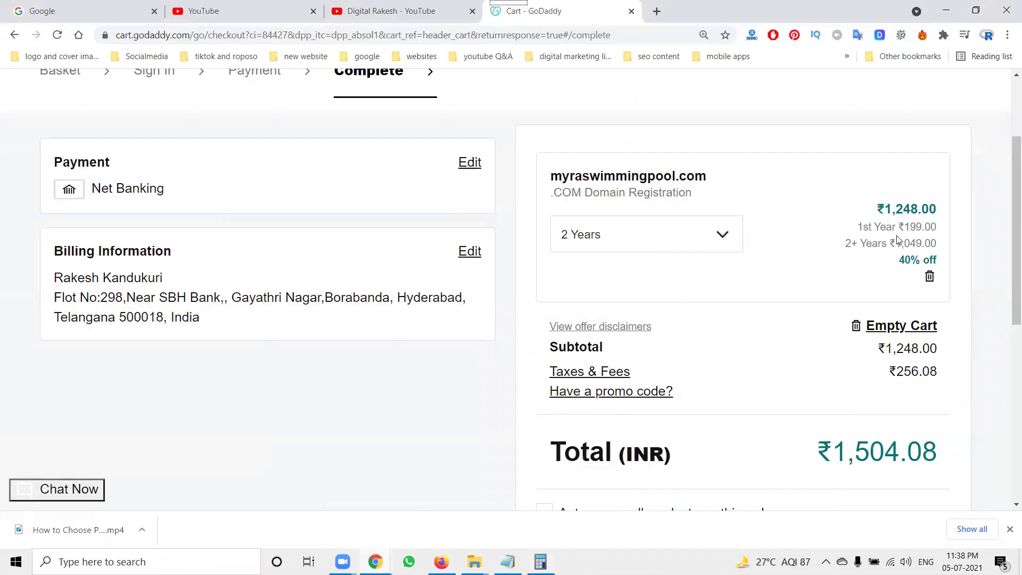
click(683, 241)
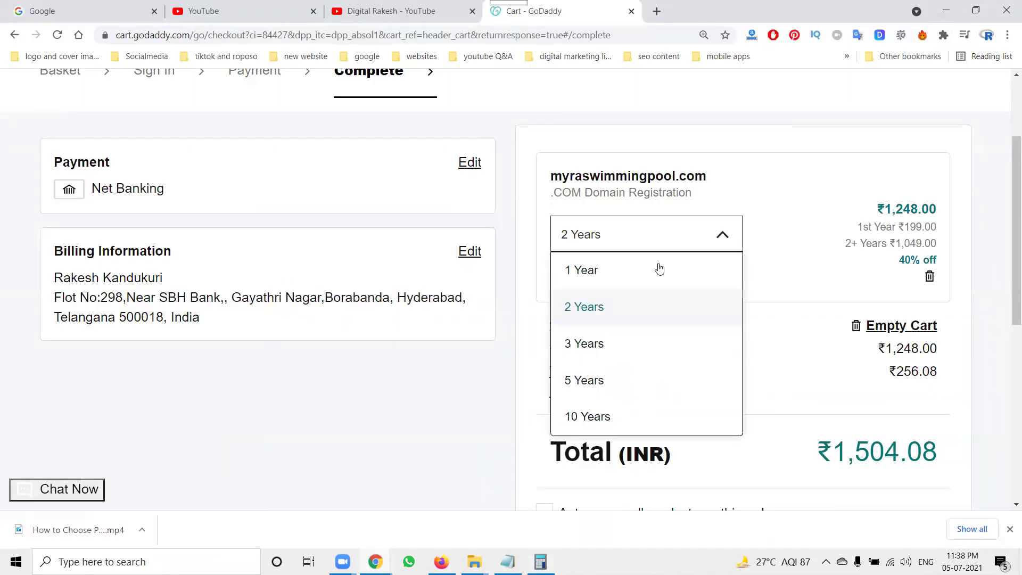
click(606, 343)
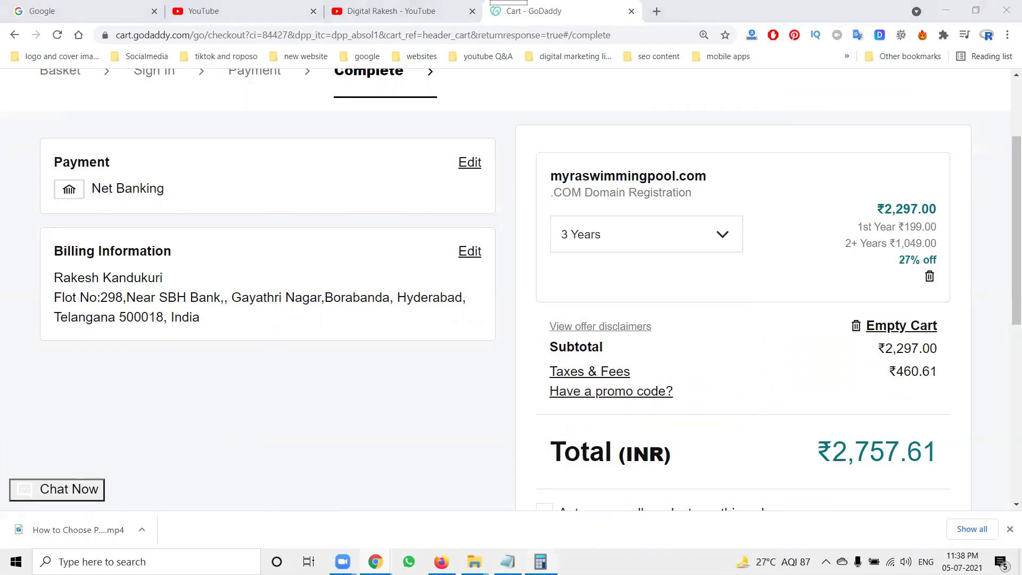
Switch to the Calculator, compute 1018 × 3 to compare against the three-year cost, and return to the GoDaddy checkout
key(alt+Tab)
key(Escape)
text(10)
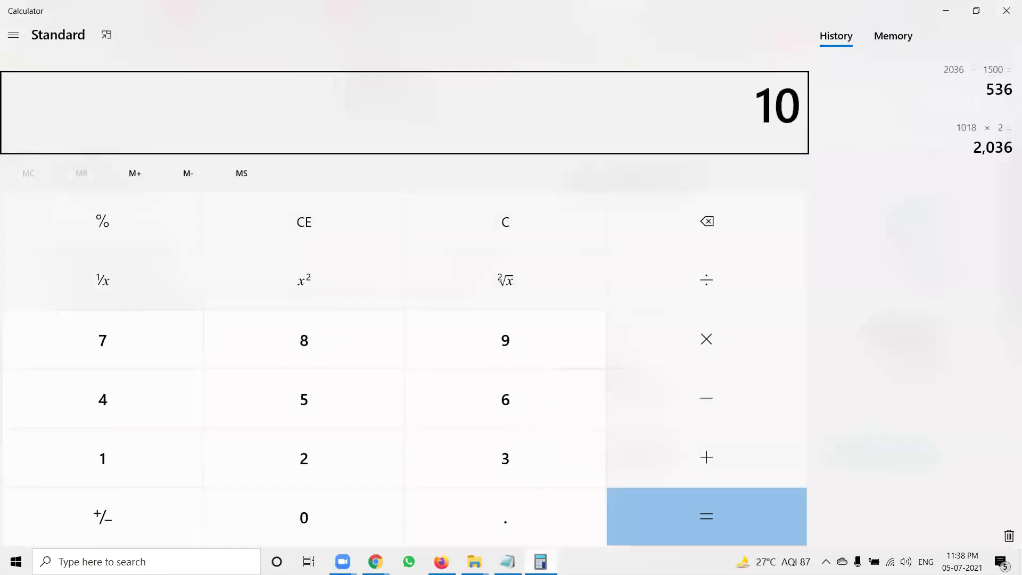
text(1)
text(8*3)
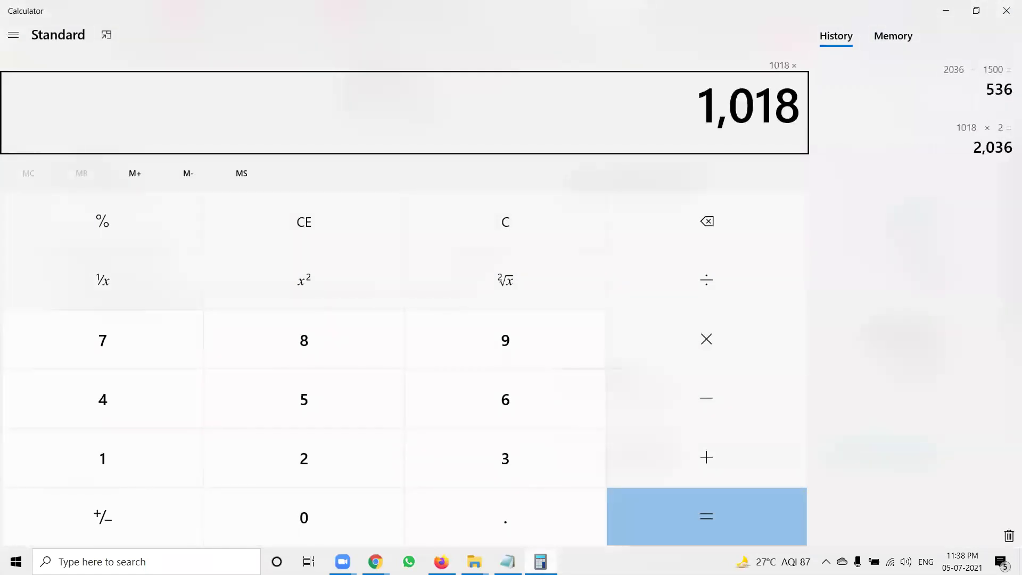
key(Return)
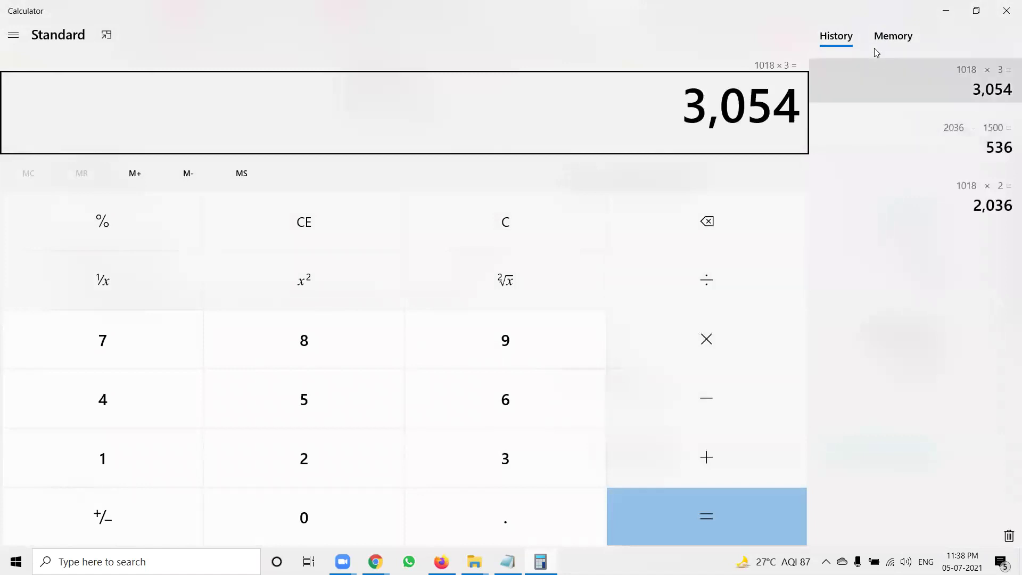
click(946, 11)
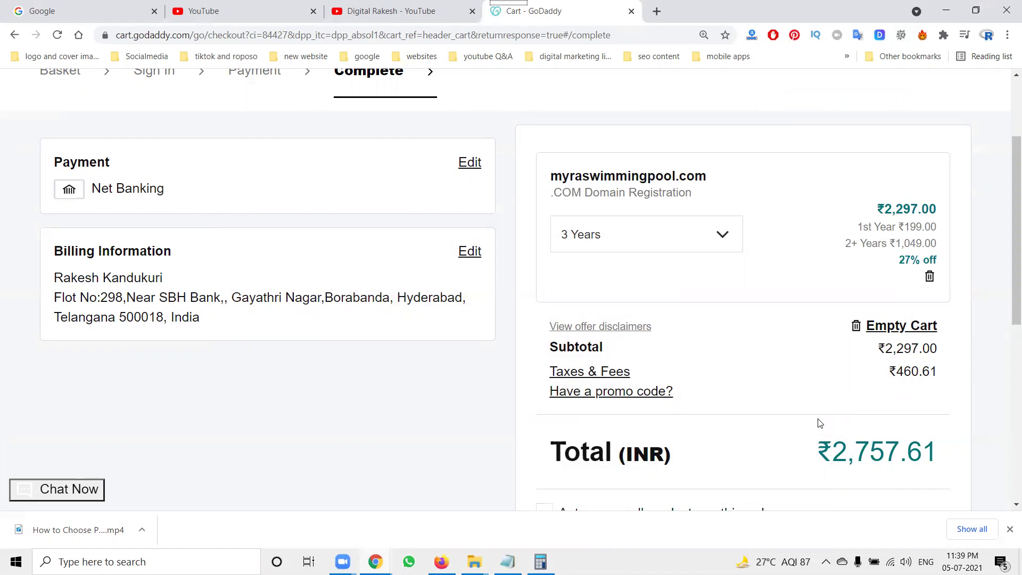
Set the myraswimmingpool.com registration term to 2 Years and review the order total and first-year price
click(679, 238)
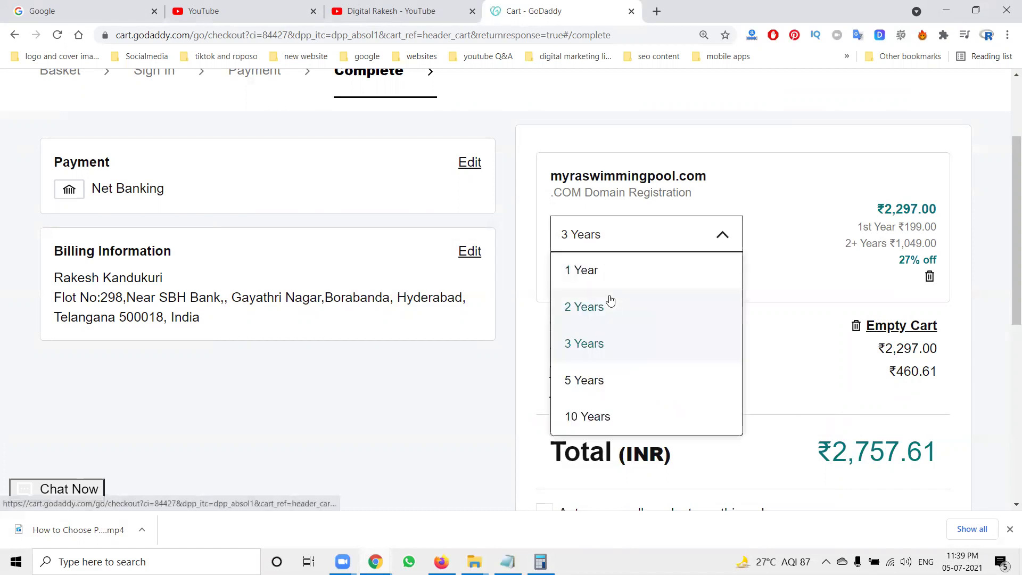
click(611, 301)
scroll(631, 324, down, 3)
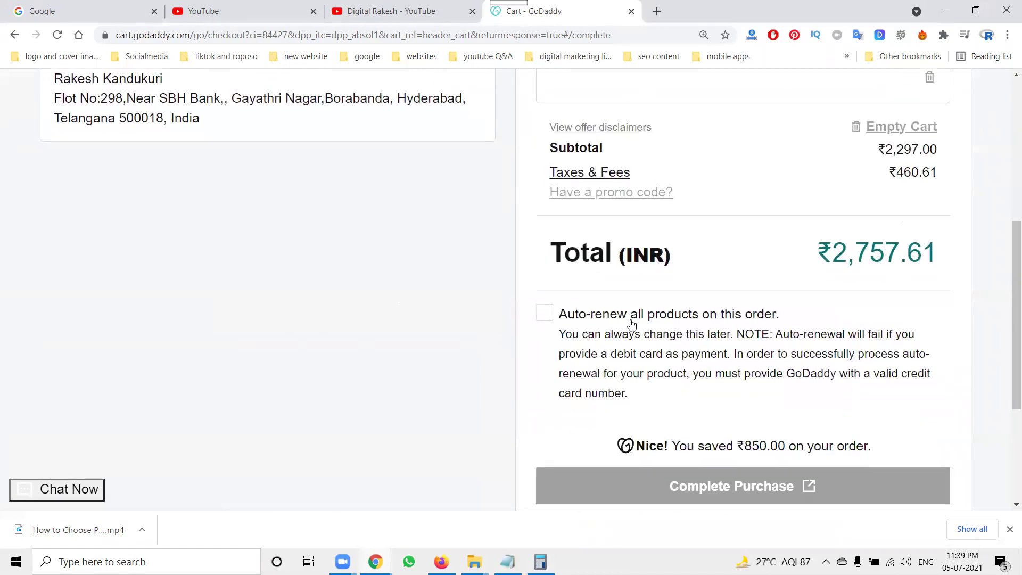
scroll(633, 324, down, 1)
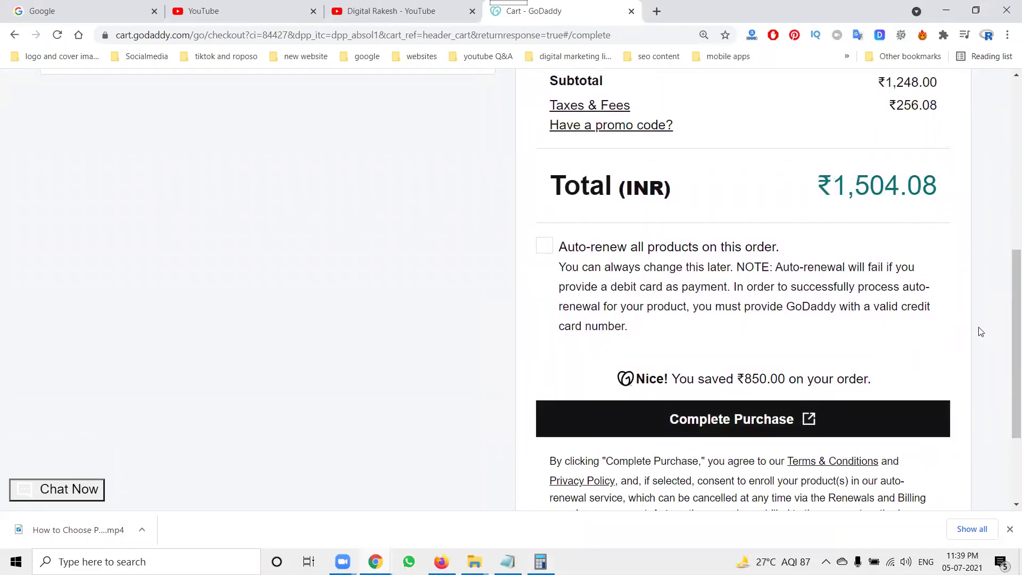
scroll(982, 332, up, 3)
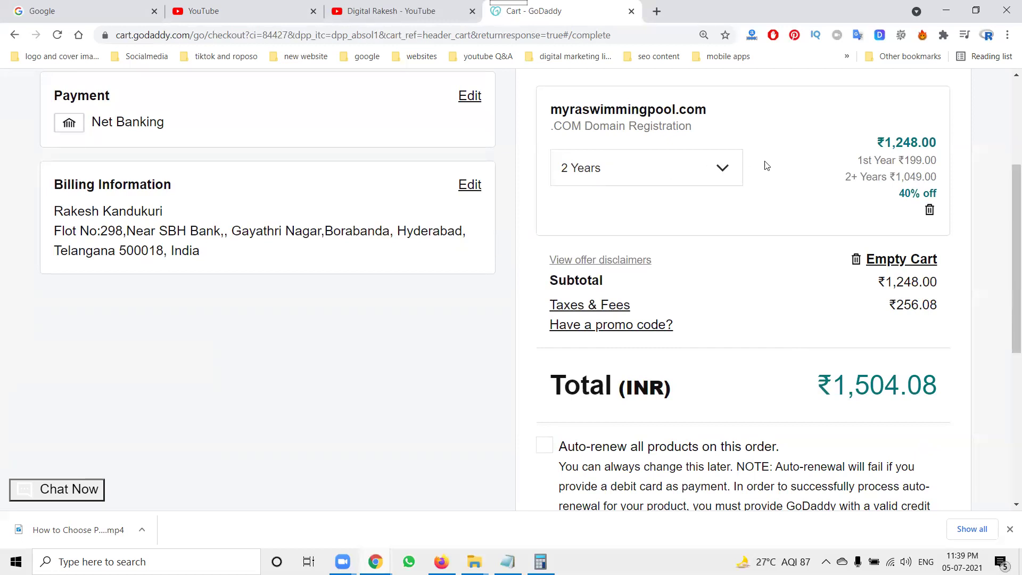
drag(861, 160, 910, 174)
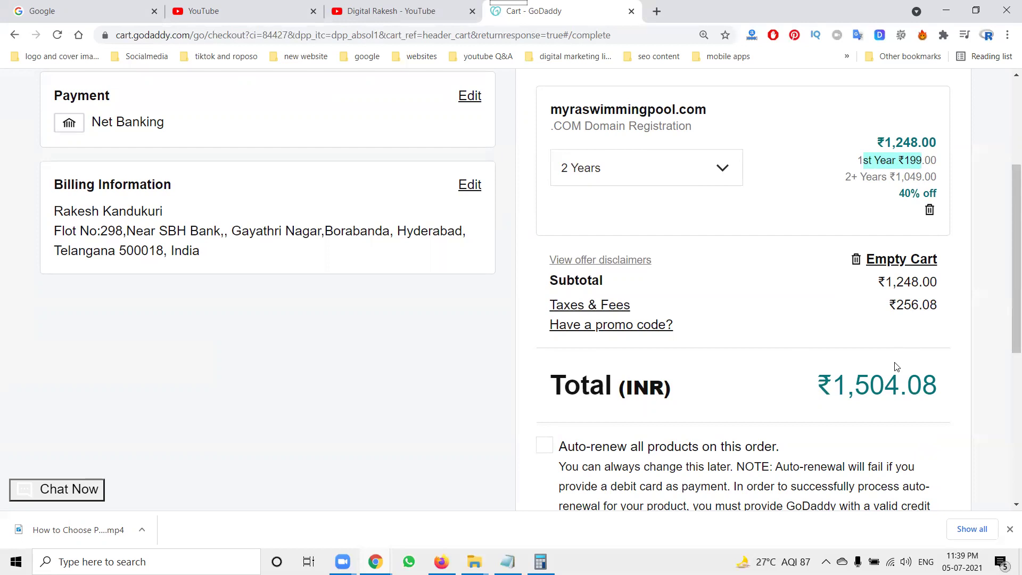
Complete the purchase from the checkout and view the payment options on the CCAvenue billing page
scroll(891, 309, down, 3)
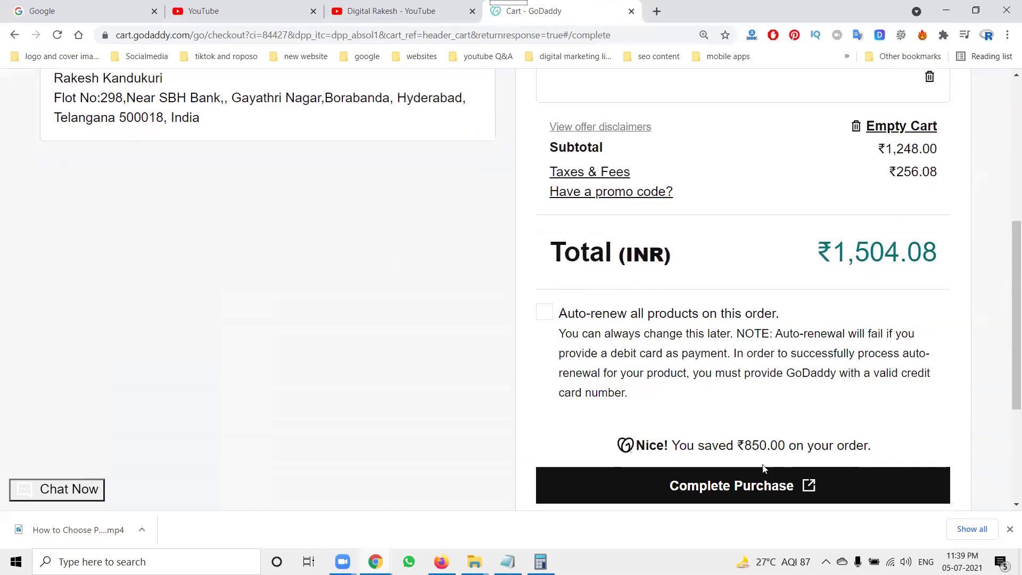
click(760, 482)
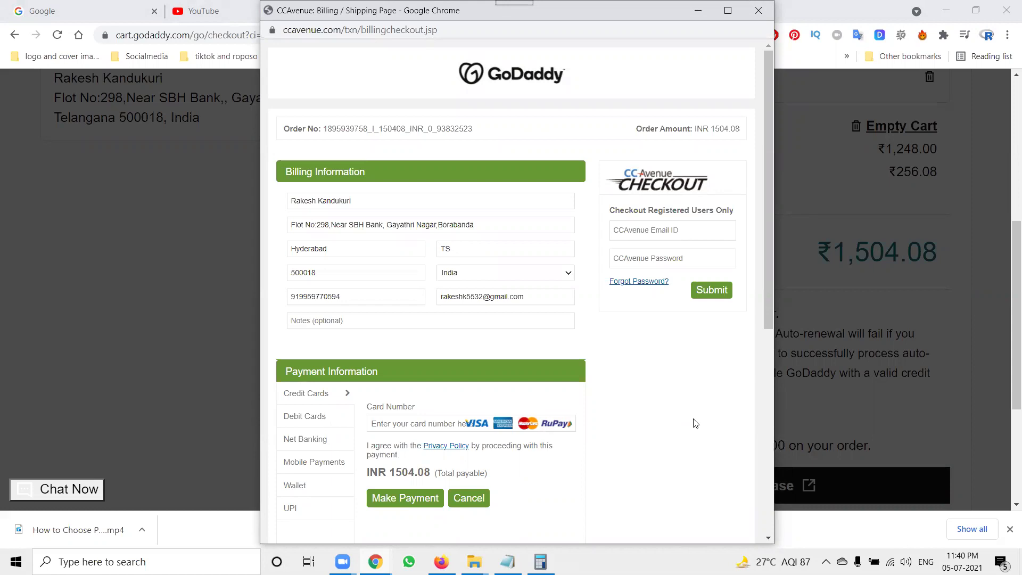
scroll(642, 330, down, 3)
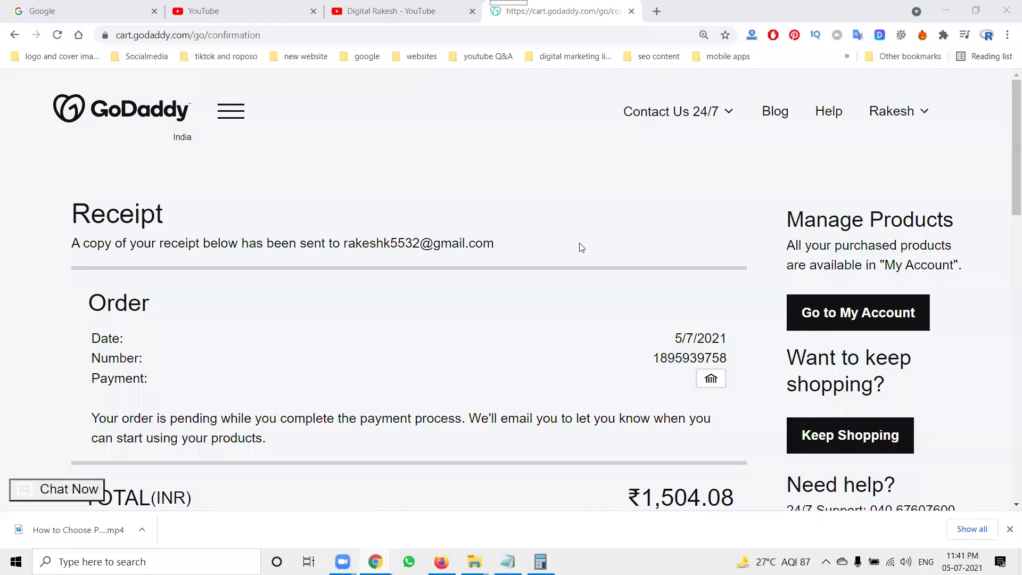
Review the order details and total on the GoDaddy receipt, and view the YouTube channel's videos page
scroll(495, 243, down, 3)
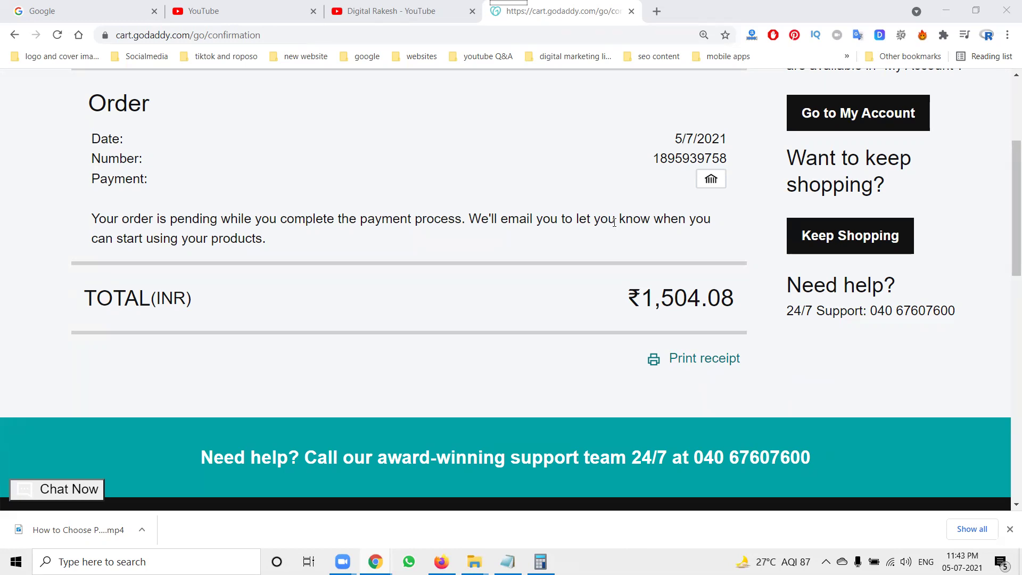
click(373, 9)
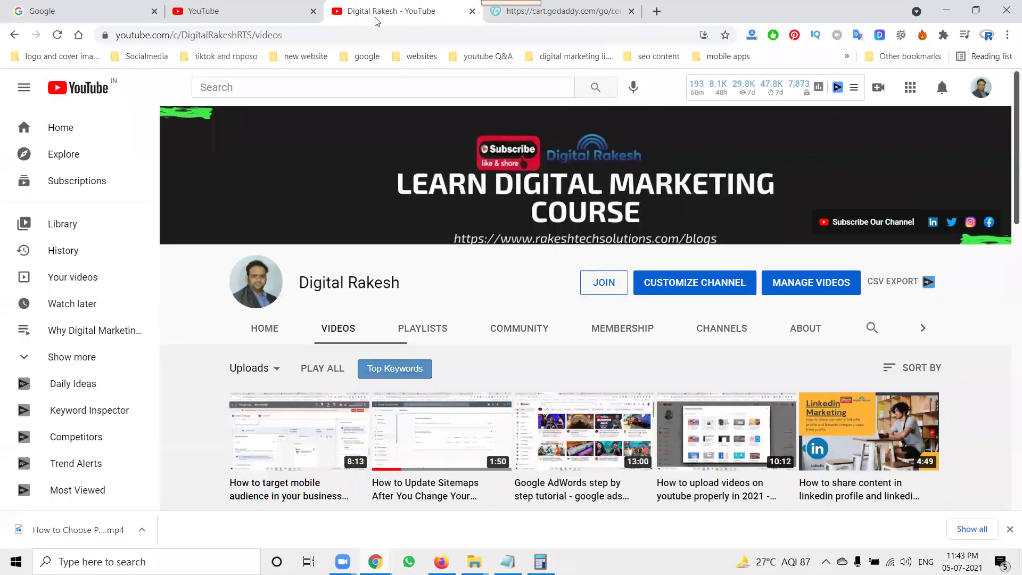
click(581, 17)
scroll(592, 219, up, 3)
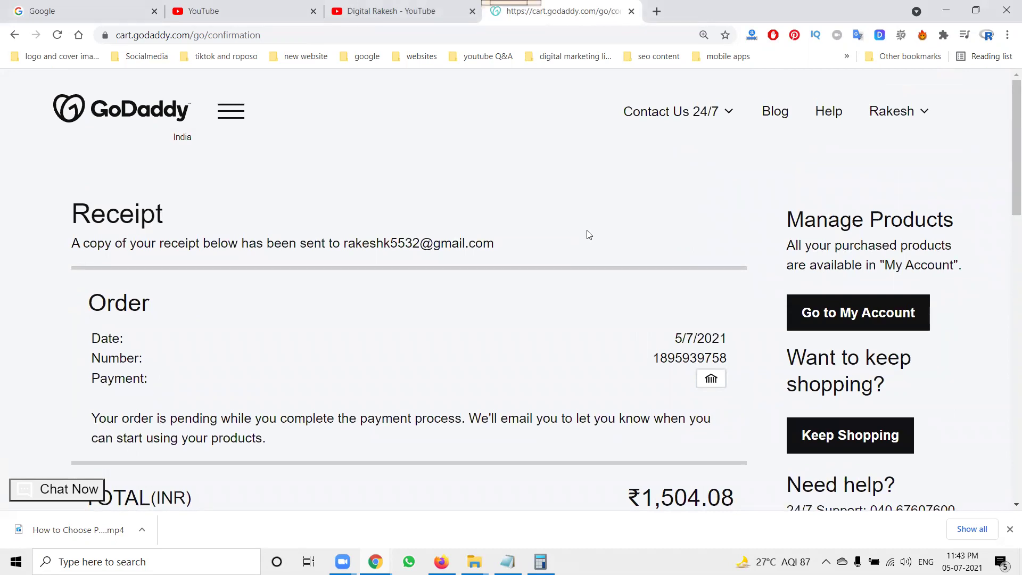
scroll(589, 235, down, 3)
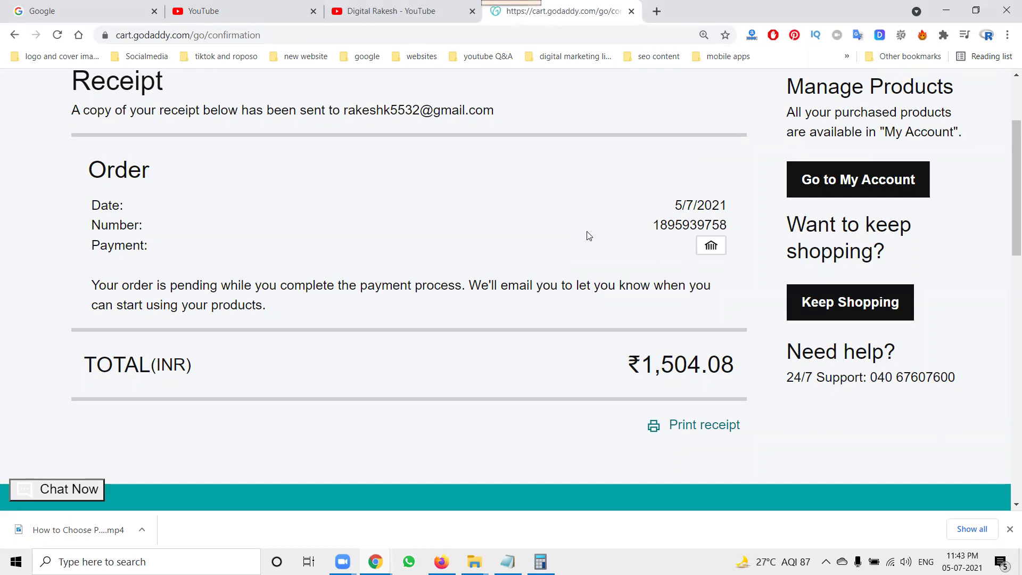
click(379, 8)
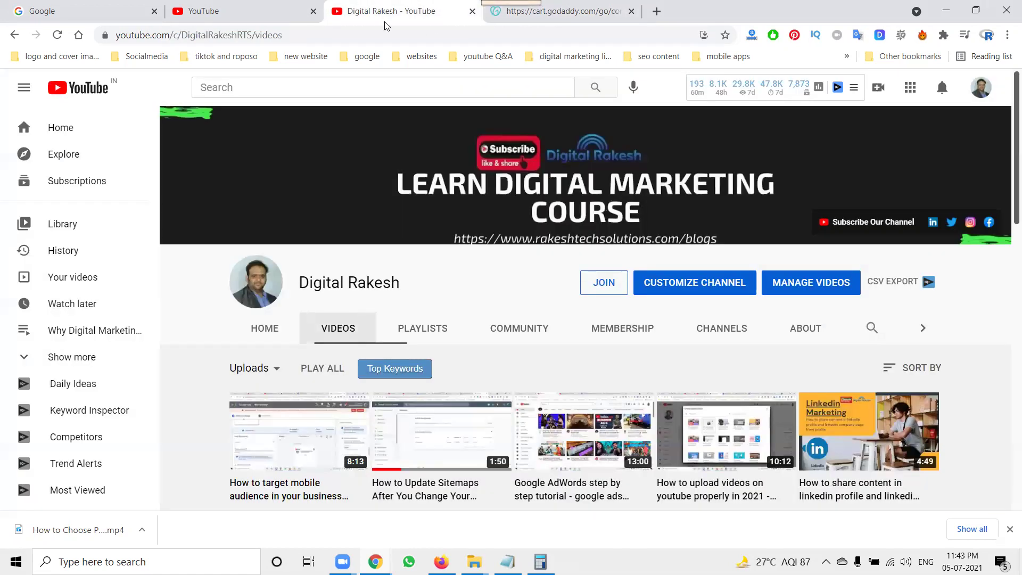